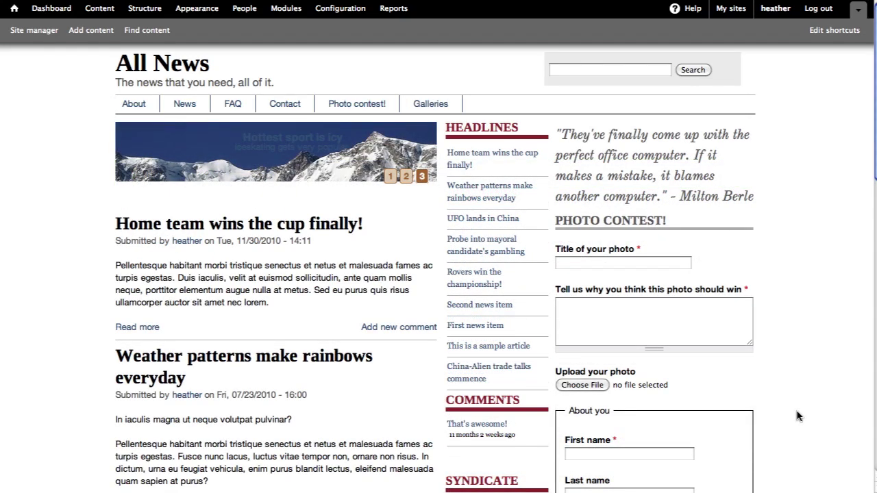
Enable the Views module in the site's module list and save the configuration
{"action": "mouse_move", "coordinate": [367, 260]}
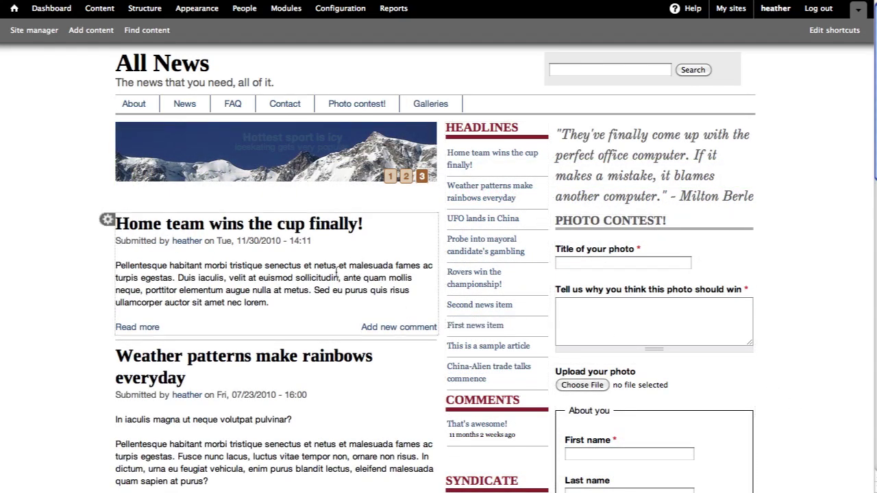
{"action": "left_click", "coordinate": [144, 8]}
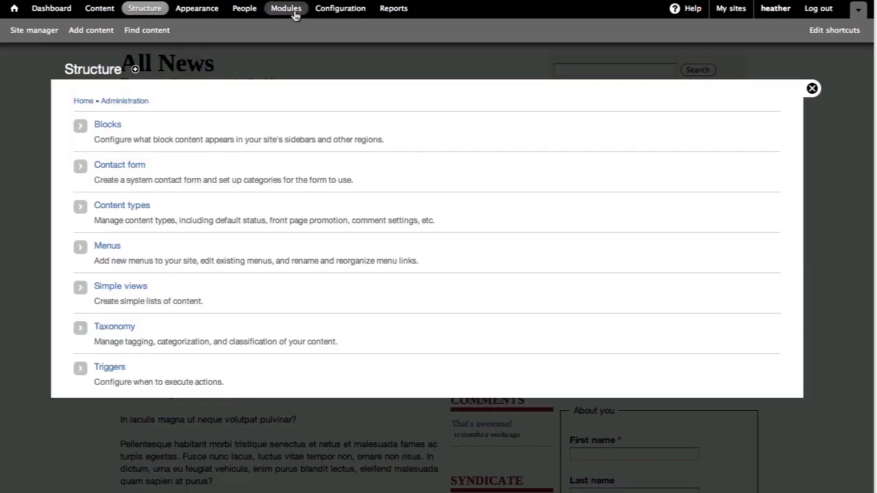
{"action": "left_click", "coordinate": [294, 14]}
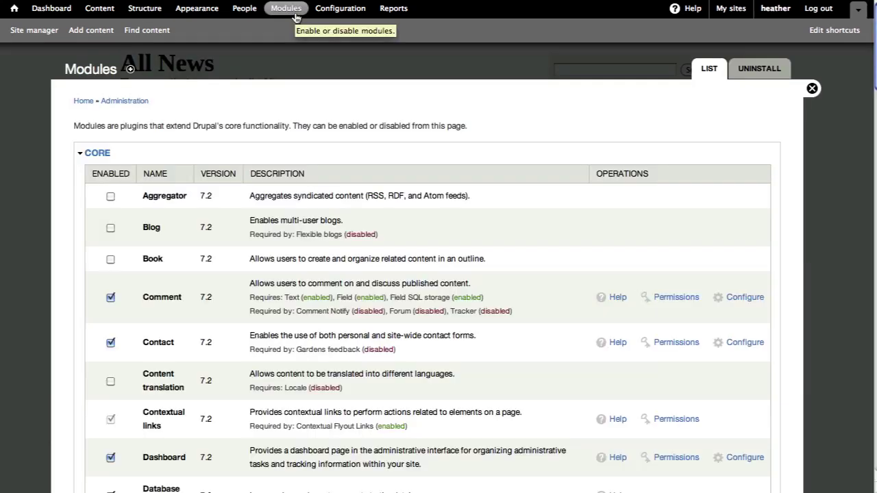
{"action": "scroll", "coordinate": [802, 315], "scroll_direction": "down", "scroll_amount": 15}
{"action": "scroll", "coordinate": [793, 352], "scroll_direction": "down", "scroll_amount": 5}
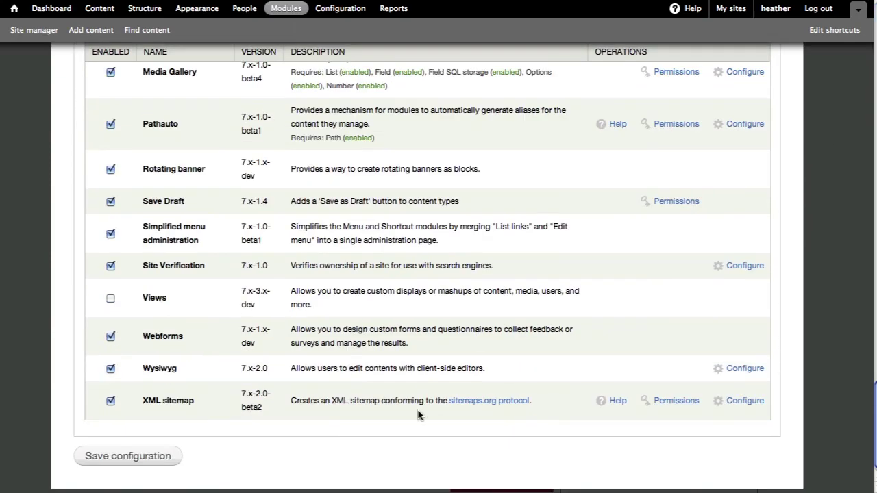
{"action": "left_click", "coordinate": [112, 298]}
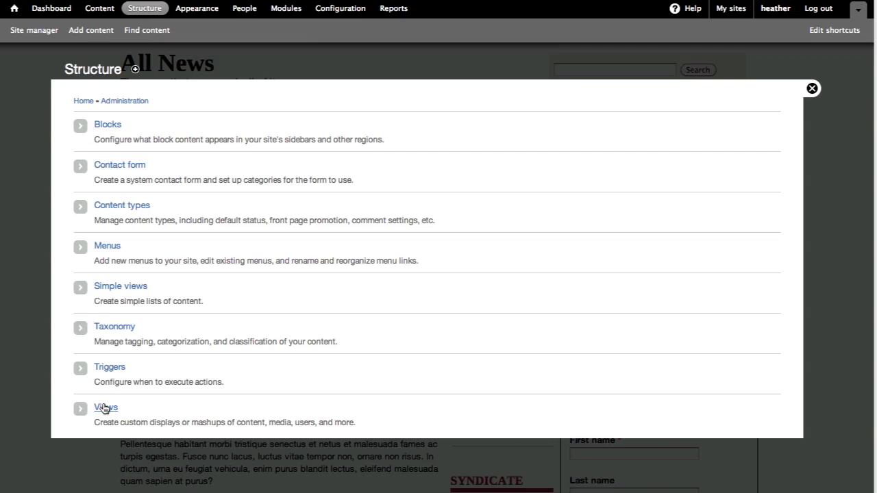
Show the disabled views in the Views administration list and enable the Glossary view
{"action": "left_click", "coordinate": [113, 411]}
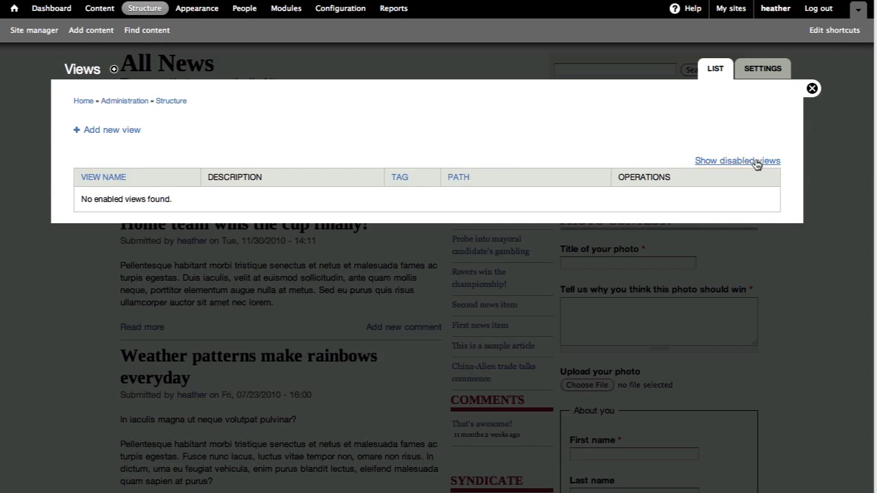
{"action": "left_click", "coordinate": [754, 162]}
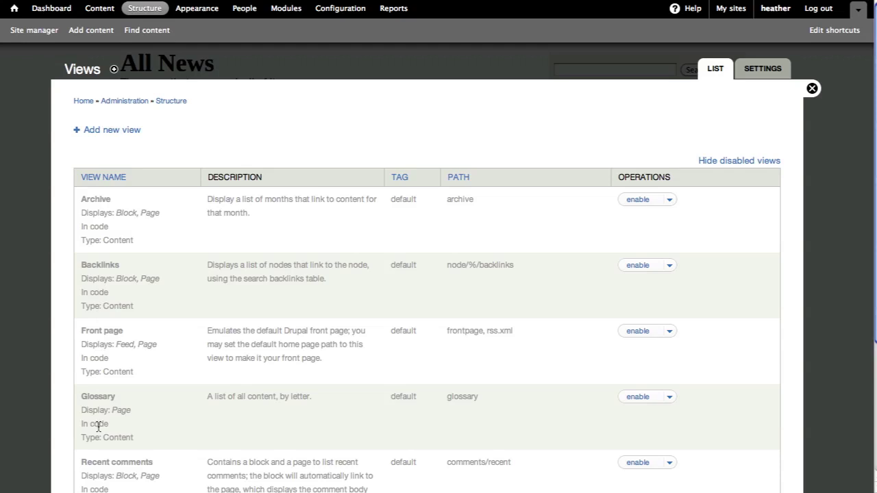
{"action": "scroll", "coordinate": [137, 426], "scroll_direction": "down", "scroll_amount": 2}
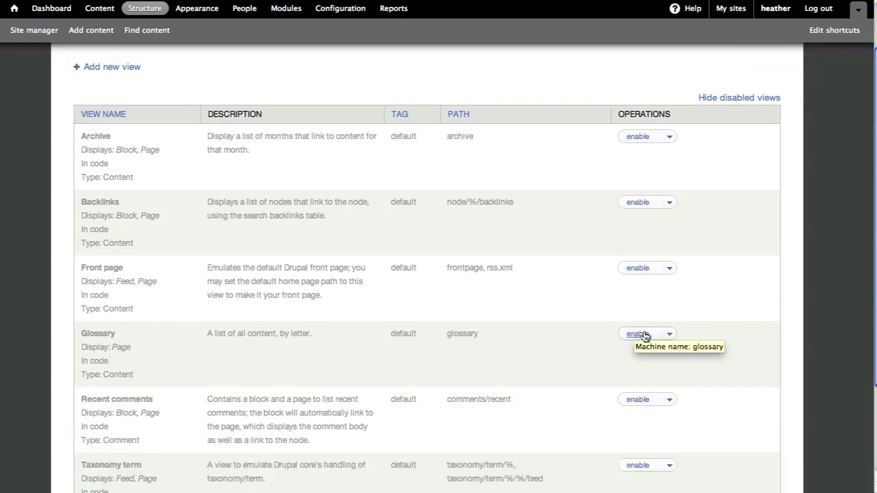
{"action": "left_click", "coordinate": [666, 334]}
{"action": "left_click", "coordinate": [656, 336]}
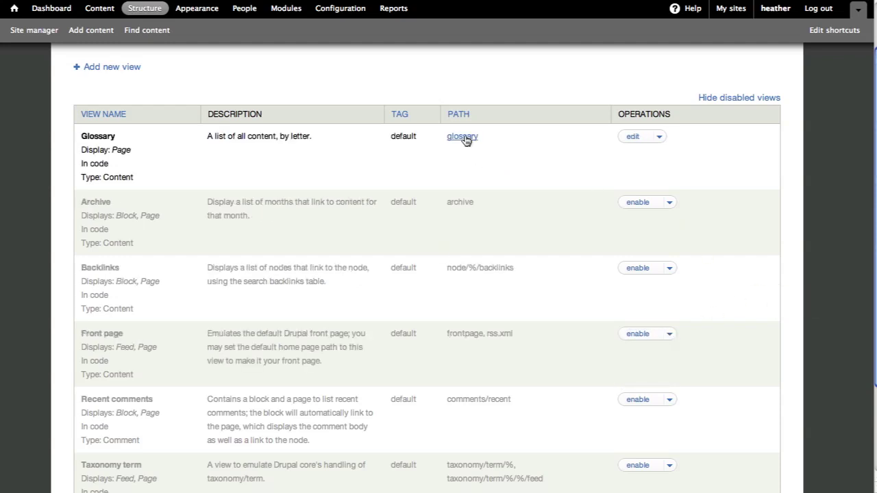
Open the glossary page and browse the content listed under the letters H and T
{"action": "left_click", "coordinate": [464, 137]}
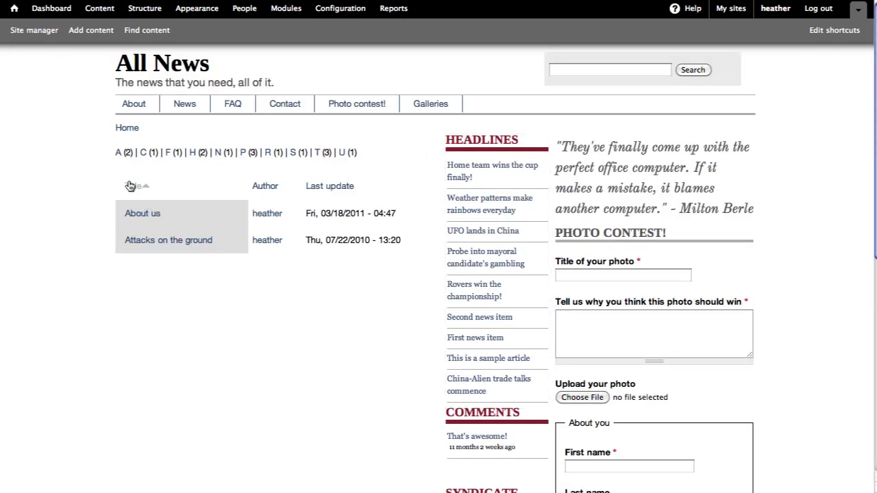
{"action": "mouse_move", "coordinate": [120, 156]}
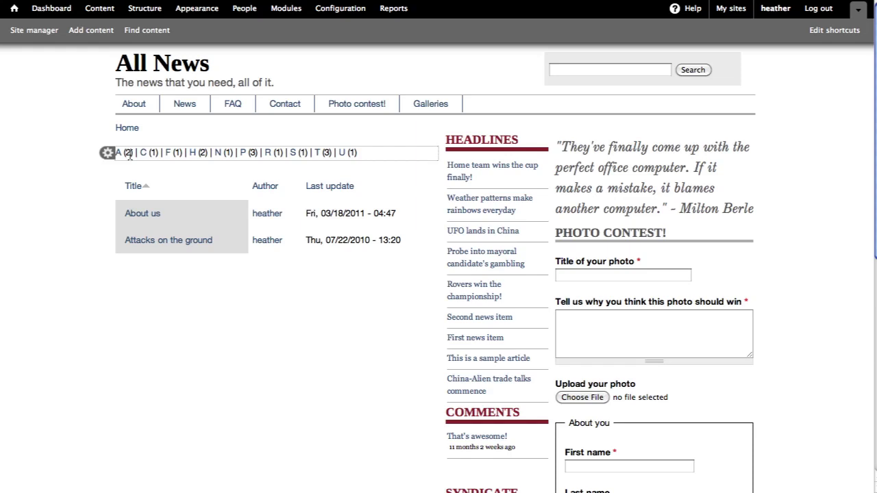
{"action": "left_click", "coordinate": [195, 152]}
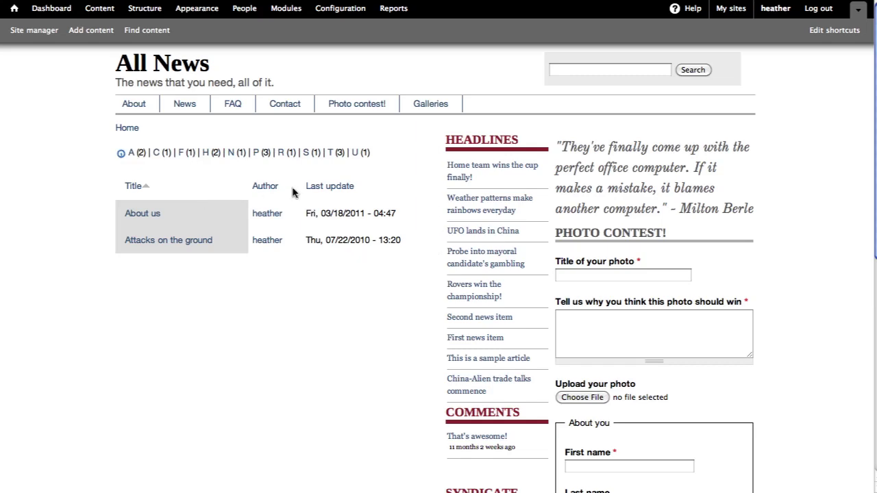
{"action": "left_click", "coordinate": [318, 152]}
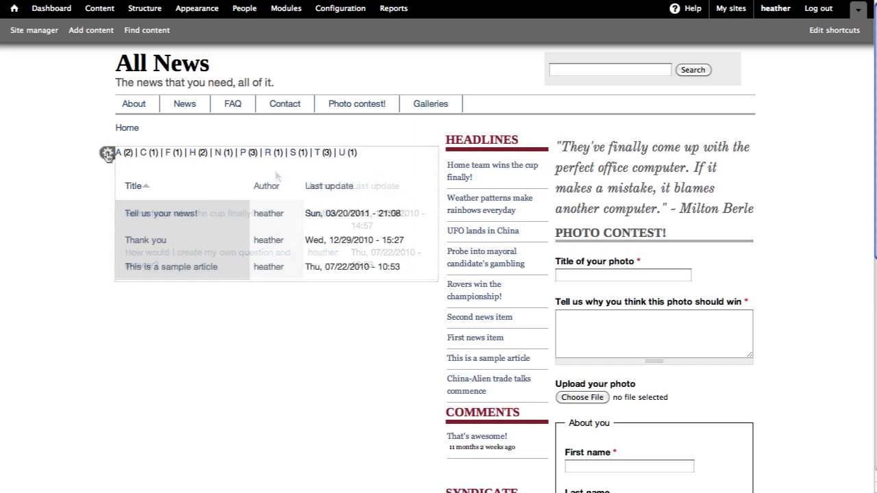
Open the Glossary view for editing and add a Content: Type filter criterion
{"action": "left_click", "coordinate": [111, 153]}
{"action": "left_click", "coordinate": [63, 160]}
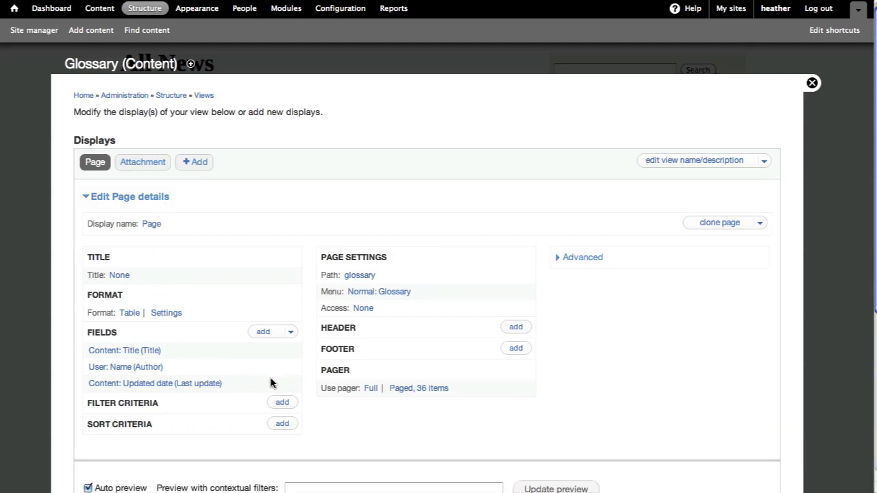
{"action": "left_click", "coordinate": [283, 404]}
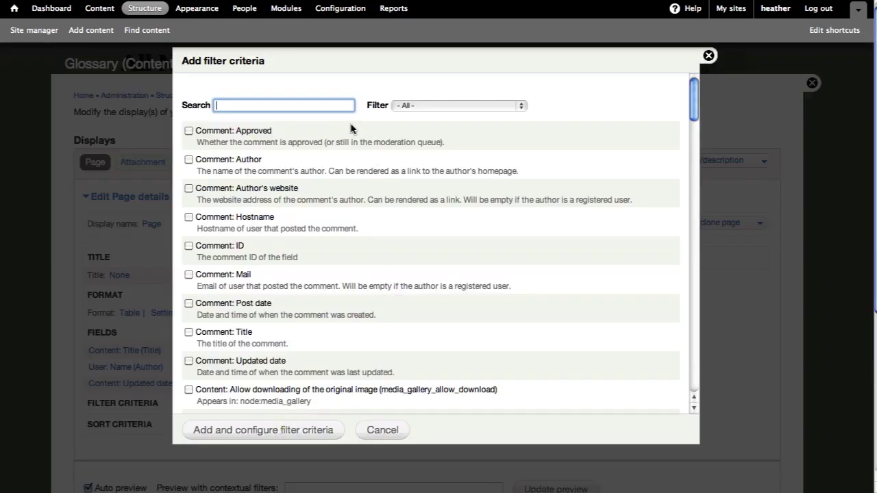
{"action": "left_click", "coordinate": [405, 106]}
{"action": "left_click", "coordinate": [425, 130]}
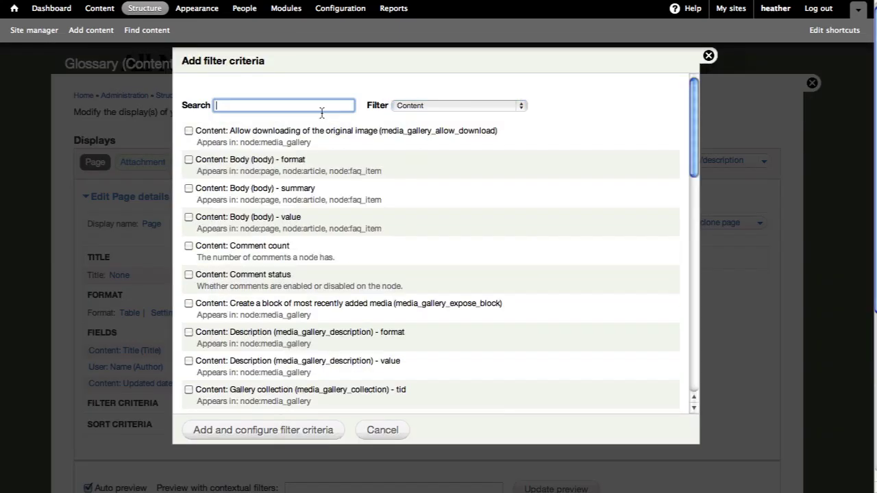
{"action": "type", "text": "type"}
{"action": "left_click", "coordinate": [189, 130]}
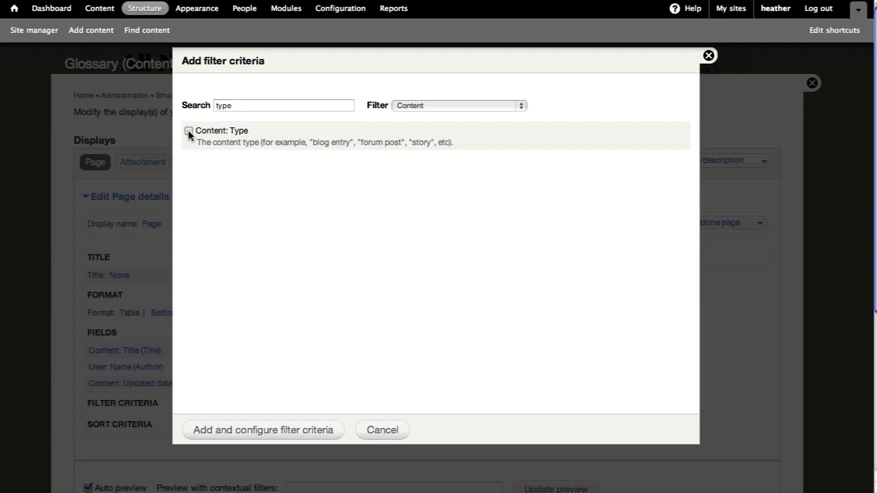
{"action": "left_click", "coordinate": [306, 432]}
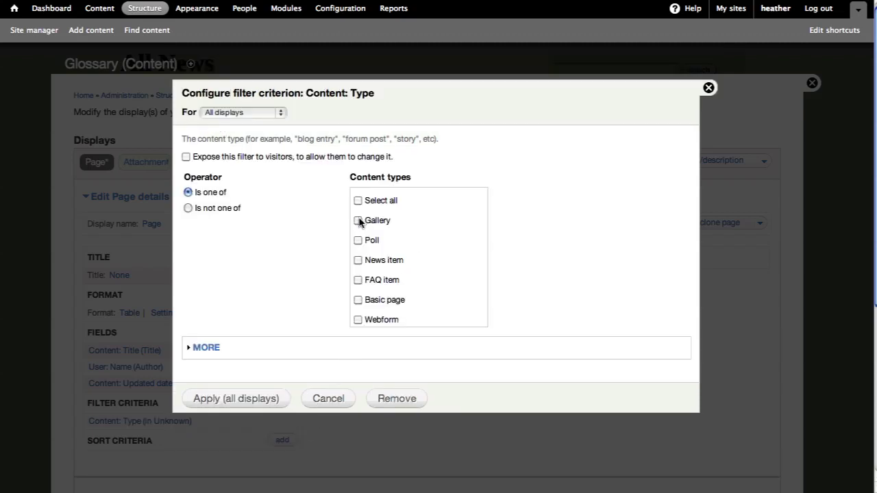
Limit the type filter to Gallery, Poll, News item and FAQ item, and apply it to all displays
{"action": "left_click", "coordinate": [358, 240]}
{"action": "left_click", "coordinate": [358, 259]}
{"action": "left_click", "coordinate": [357, 279]}
{"action": "left_click", "coordinate": [237, 398]}
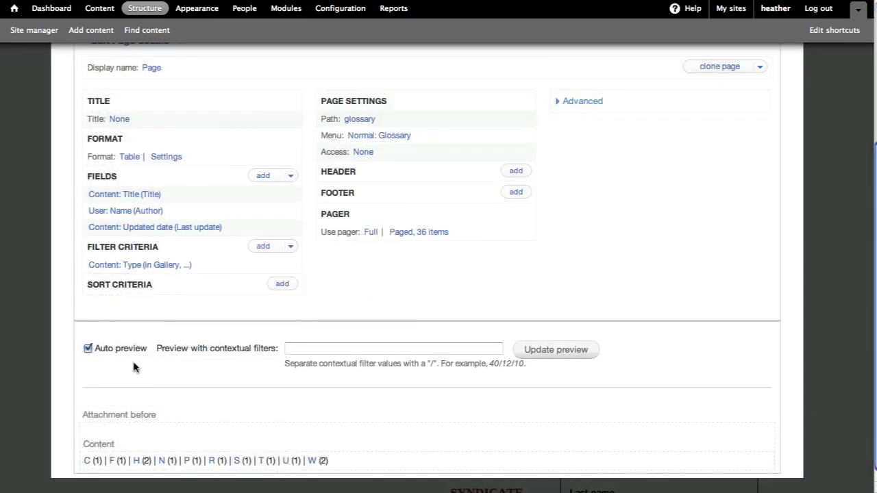
Preview the glossary entries under the letter H and save the Glossary view
{"action": "left_click", "coordinate": [135, 462]}
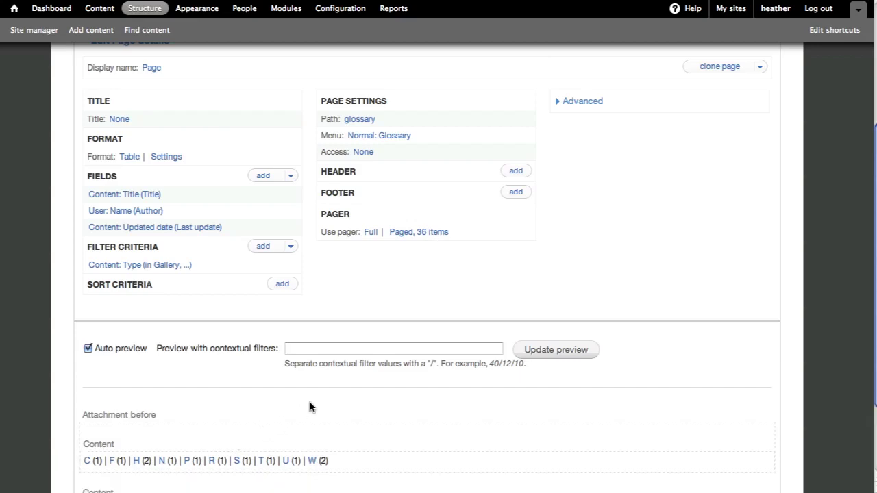
{"action": "scroll", "coordinate": [309, 407], "scroll_direction": "down", "scroll_amount": 3}
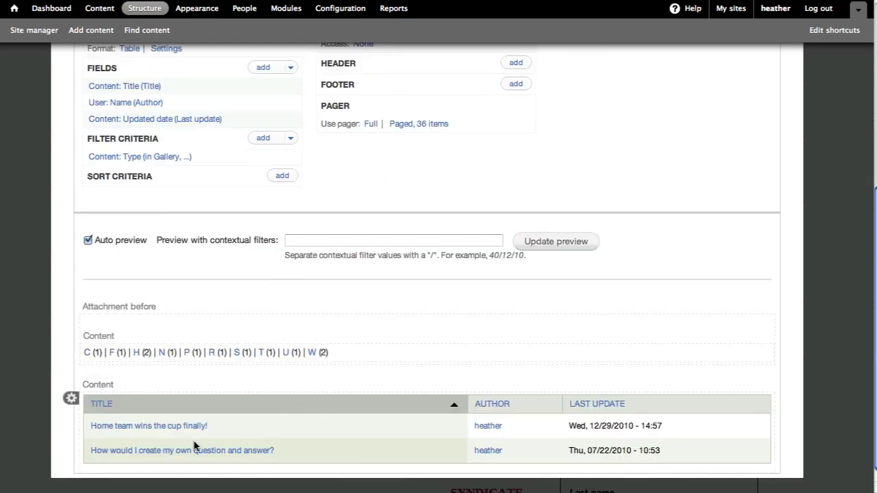
{"action": "scroll", "coordinate": [493, 346], "scroll_direction": "up", "scroll_amount": 8}
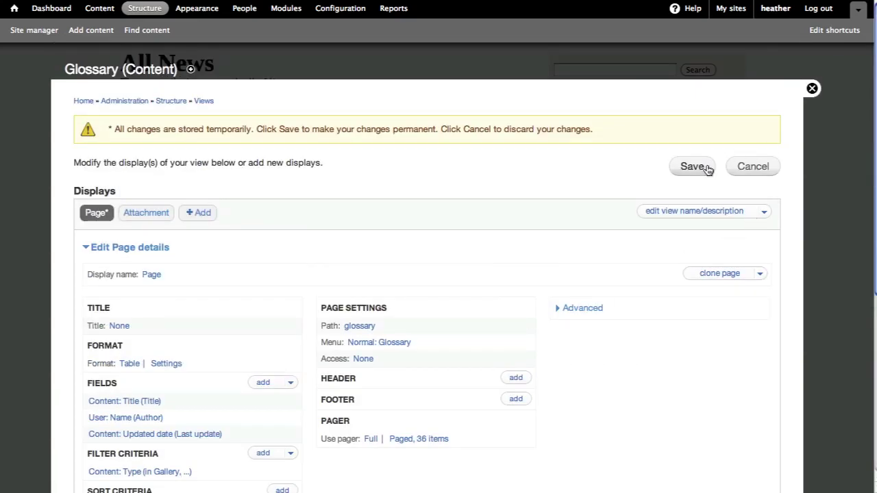
{"action": "left_click", "coordinate": [698, 171]}
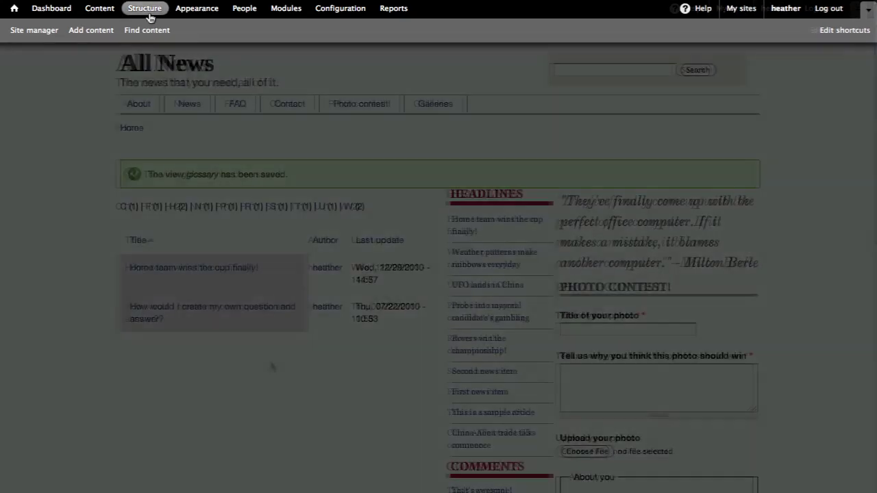
Return to the Views administration list and enable the Archive view
{"action": "left_click", "coordinate": [147, 10]}
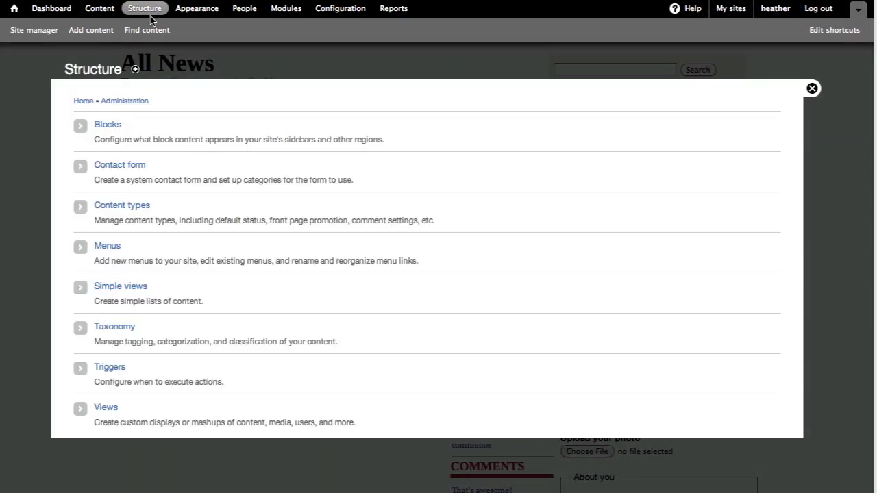
{"action": "left_click", "coordinate": [108, 408]}
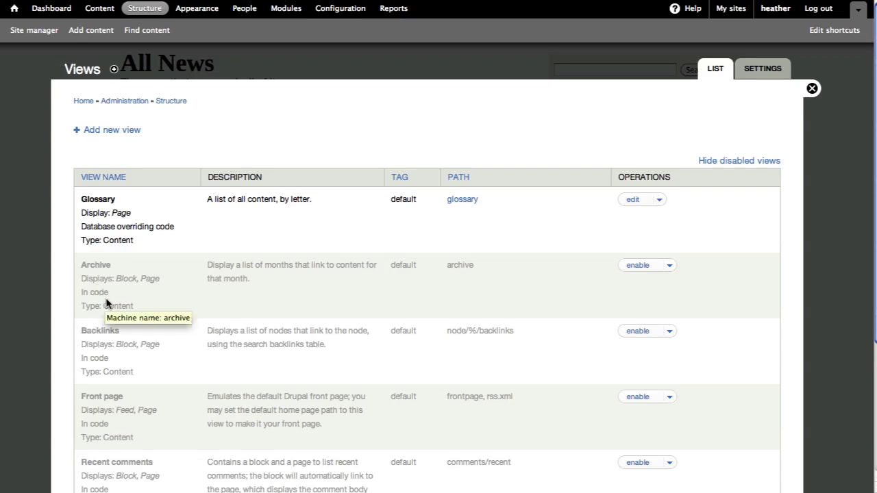
{"action": "left_click", "coordinate": [636, 263]}
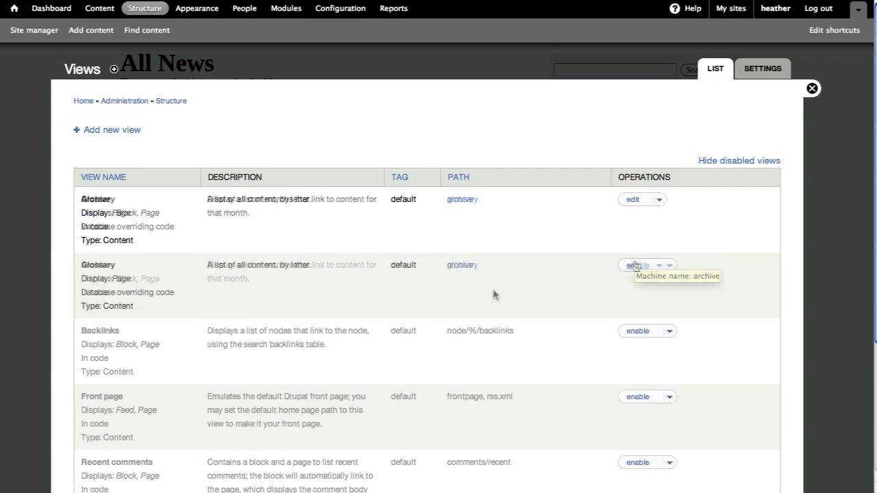
Open the archive page, look through the November 2010 content and return to the monthly archive list
{"action": "left_click", "coordinate": [459, 200]}
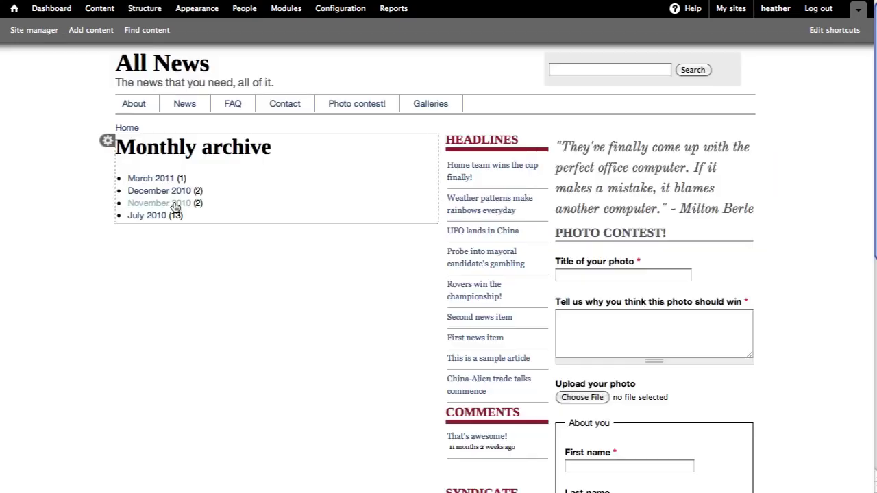
{"action": "left_click", "coordinate": [175, 205]}
{"action": "scroll", "coordinate": [123, 231], "scroll_direction": "down", "scroll_amount": 10}
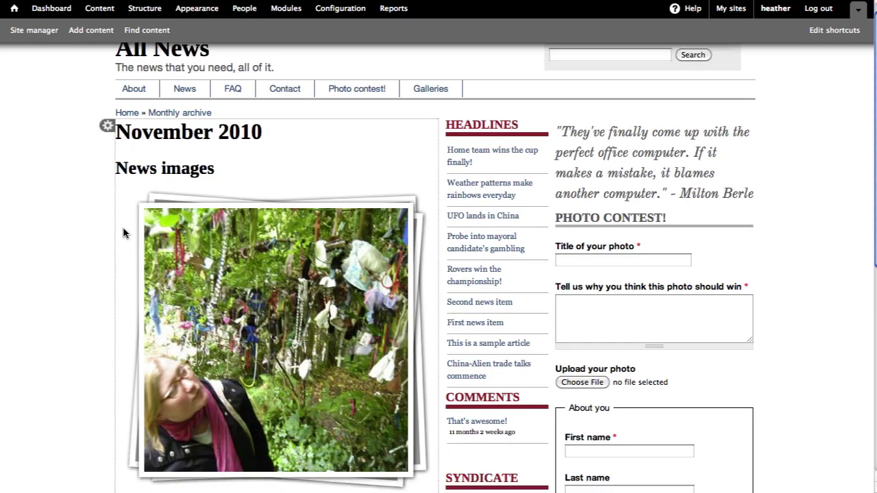
{"action": "scroll", "coordinate": [123, 233], "scroll_direction": "up", "scroll_amount": 10}
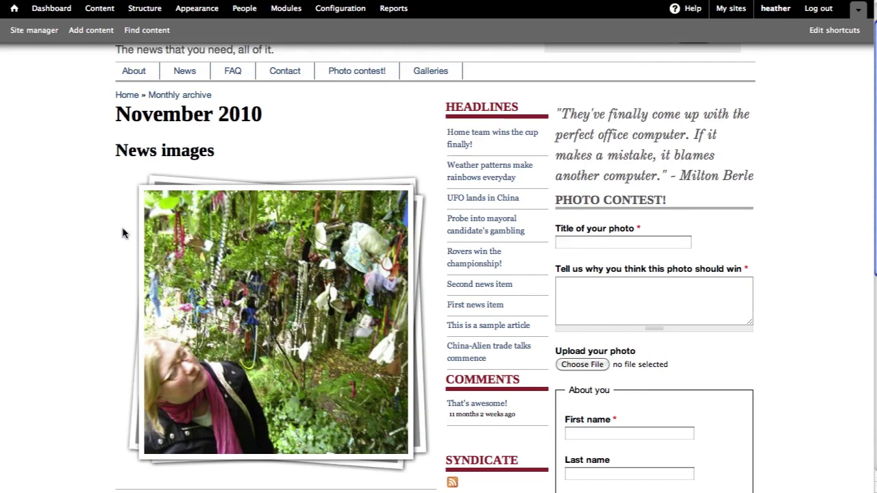
{"action": "left_click", "coordinate": [168, 97]}
Edit the Archive view and add a Content: Type filter limited to News item for all displays
{"action": "left_click", "coordinate": [112, 140]}
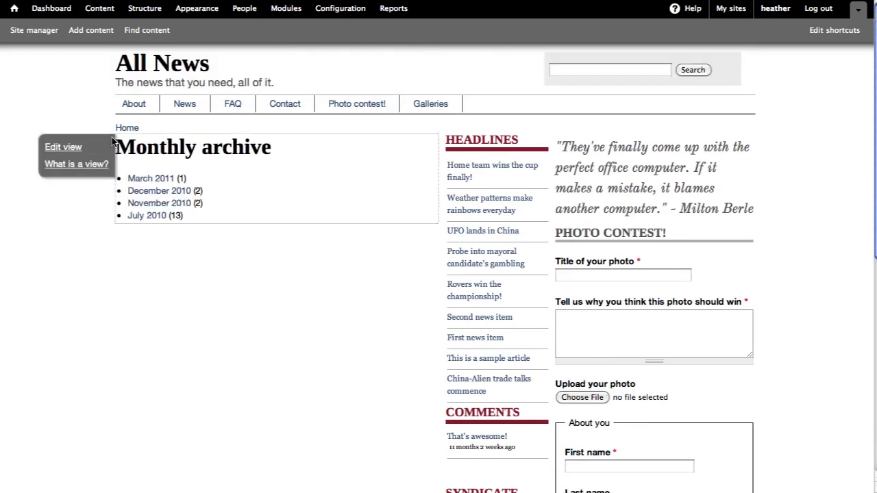
{"action": "left_click", "coordinate": [68, 147]}
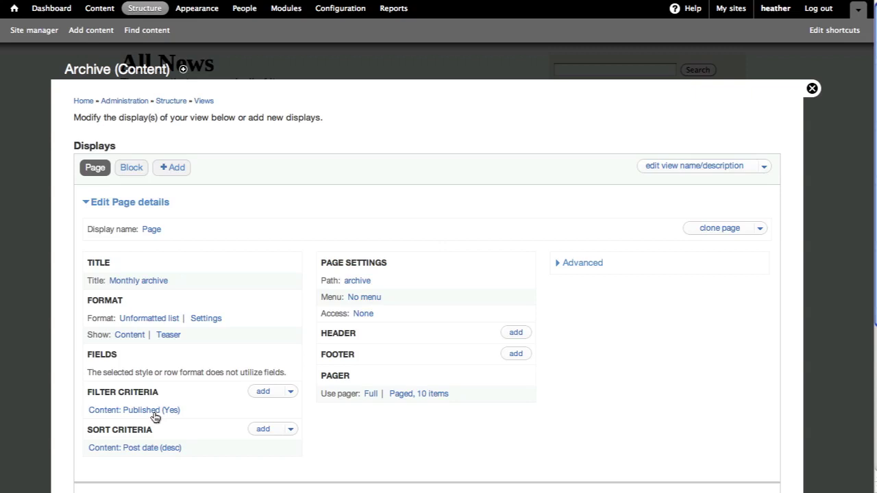
{"action": "left_click", "coordinate": [262, 394]}
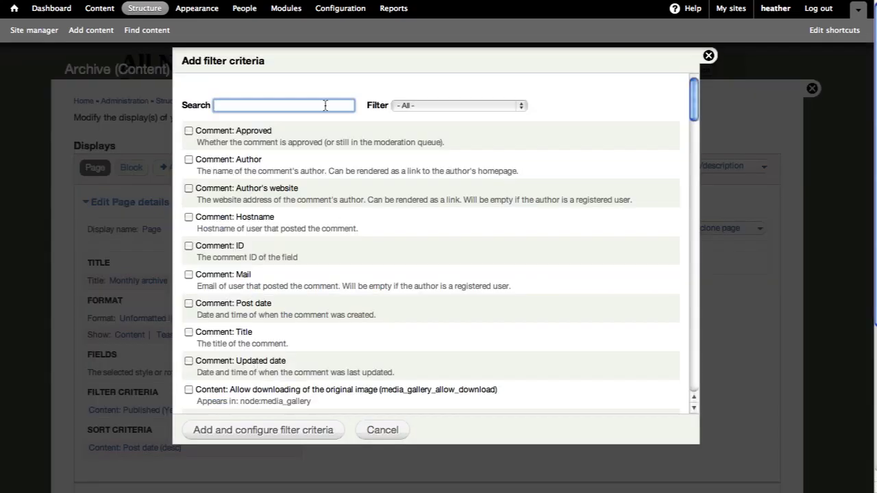
{"action": "type", "text": "type"}
{"action": "left_click", "coordinate": [188, 130]}
{"action": "left_click", "coordinate": [284, 432]}
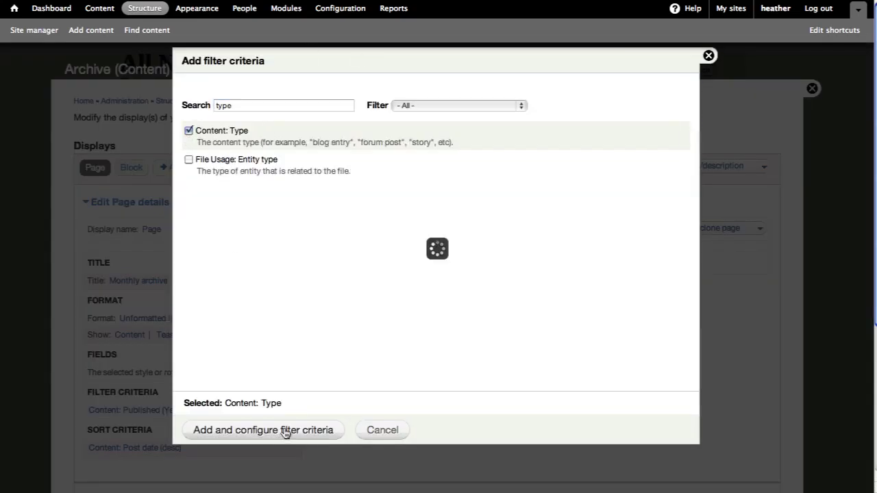
{"action": "left_click", "coordinate": [358, 260]}
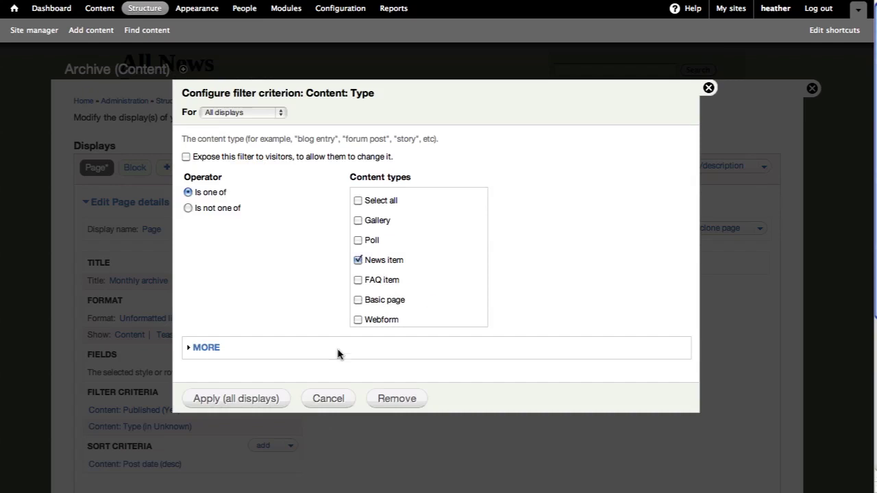
{"action": "left_click", "coordinate": [268, 398]}
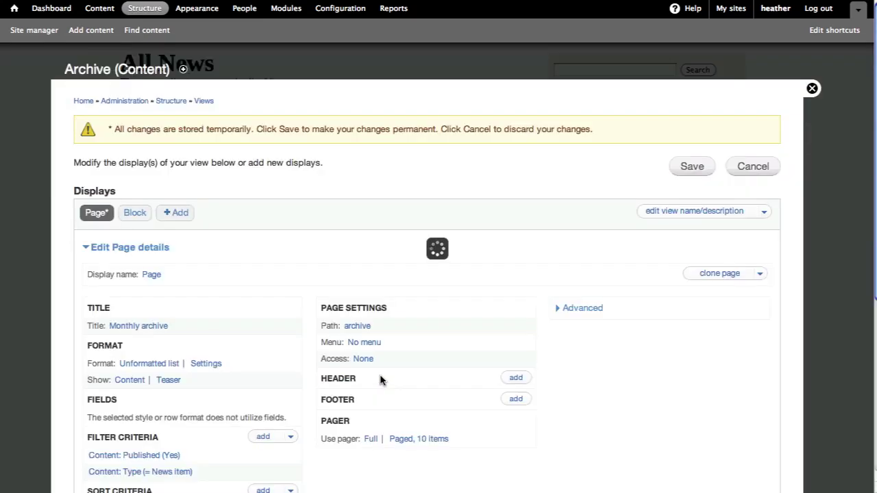
Check the Archive view's monthly archive preview and save the view
{"action": "scroll", "coordinate": [848, 331], "scroll_direction": "down", "scroll_amount": 5}
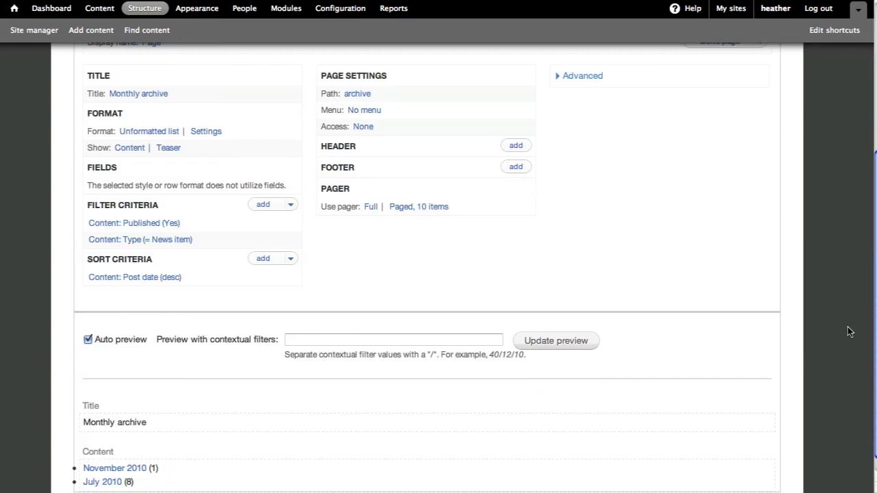
{"action": "scroll", "coordinate": [795, 309], "scroll_direction": "up", "scroll_amount": 5}
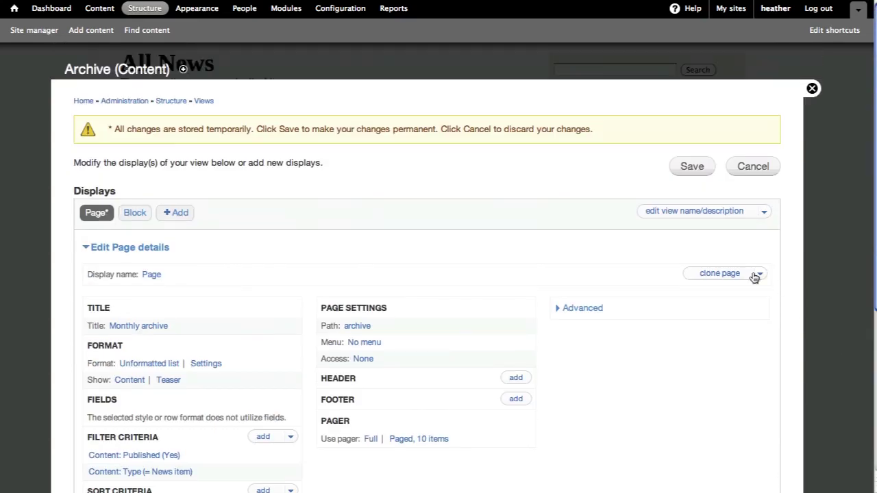
{"action": "left_click", "coordinate": [693, 166]}
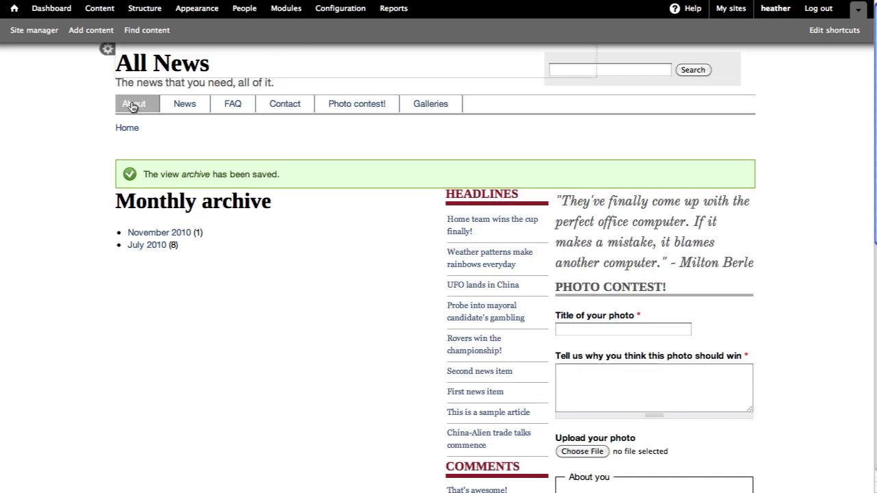
Reopen the Archive view for editing from the monthly archive page and give its page a normal menu entry titled Archive
{"action": "left_click", "coordinate": [107, 200]}
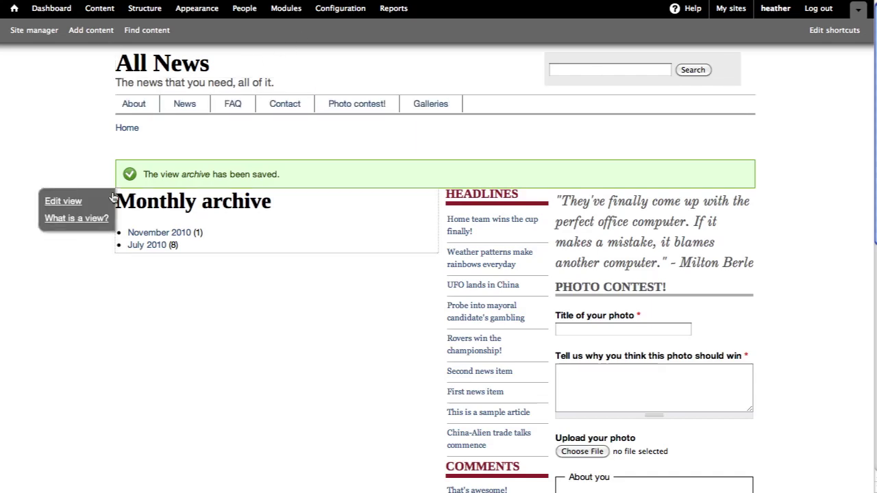
{"action": "left_click", "coordinate": [70, 206]}
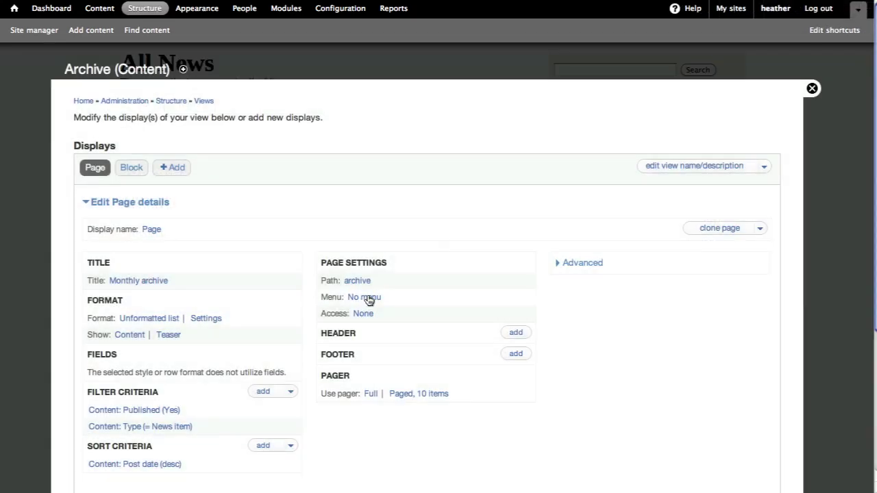
{"action": "left_click", "coordinate": [367, 300]}
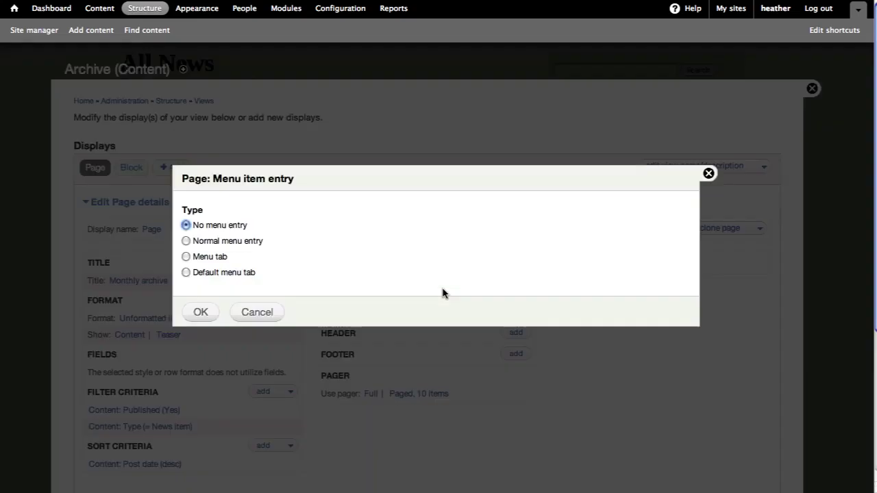
{"action": "left_click", "coordinate": [224, 244]}
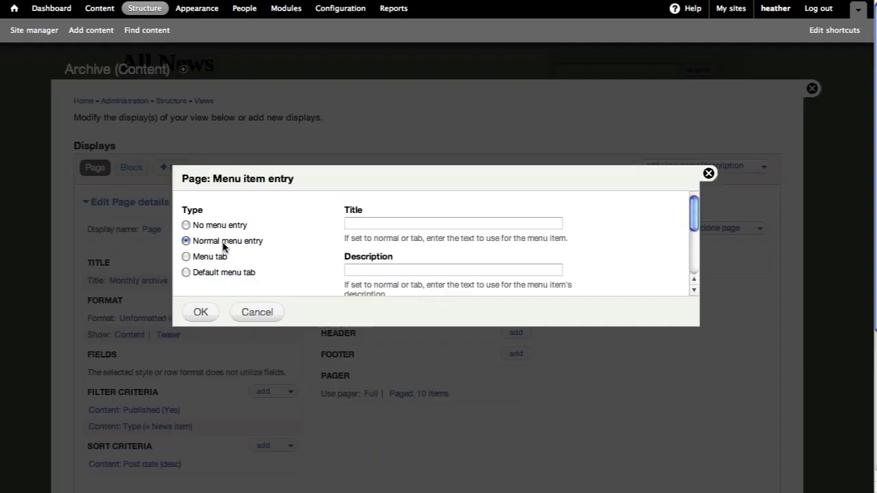
{"action": "left_click", "coordinate": [450, 224]}
{"action": "type", "text": "Archive"}
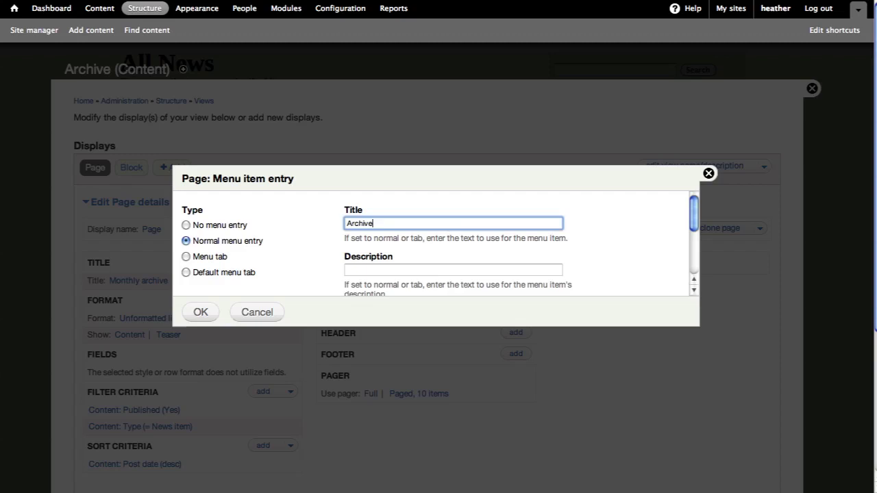
Place the Archive menu entry in the Main menu with a weight of 10 and save the view
{"action": "scroll", "coordinate": [654, 255], "scroll_direction": "down", "scroll_amount": 3}
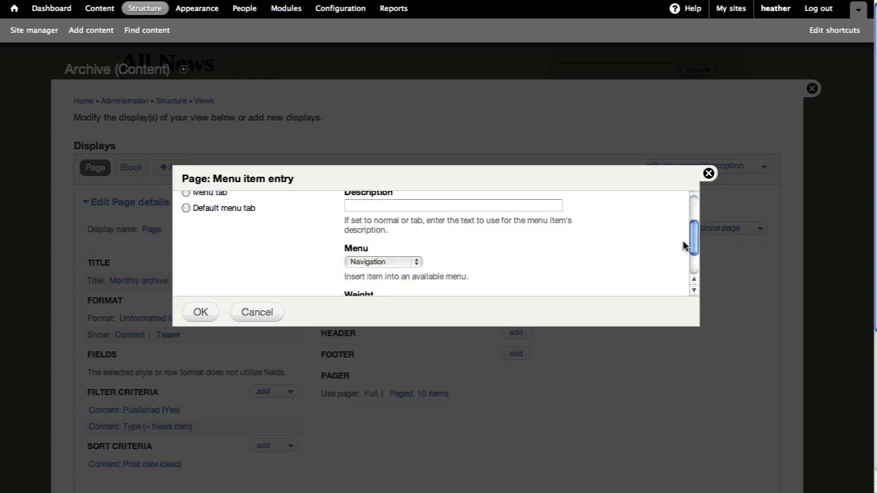
{"action": "left_click", "coordinate": [407, 233]}
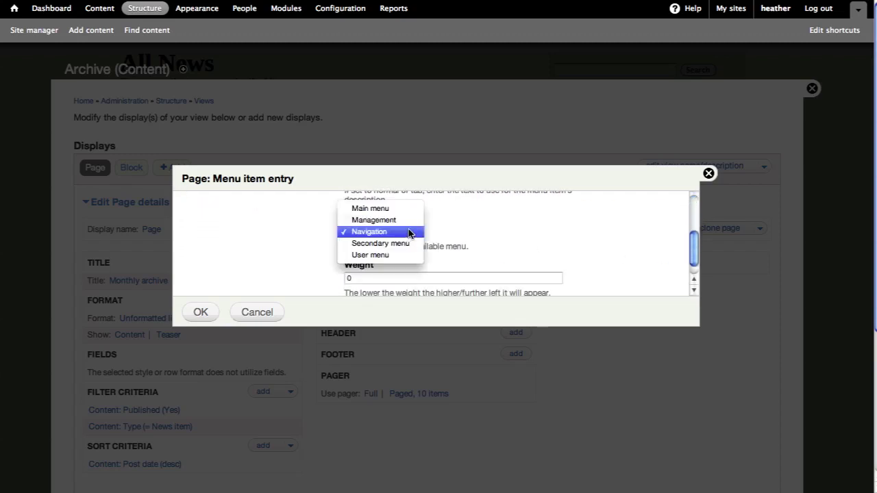
{"action": "left_click", "coordinate": [407, 211]}
{"action": "key", "text": "Tab"}
{"action": "type", "text": "10"}
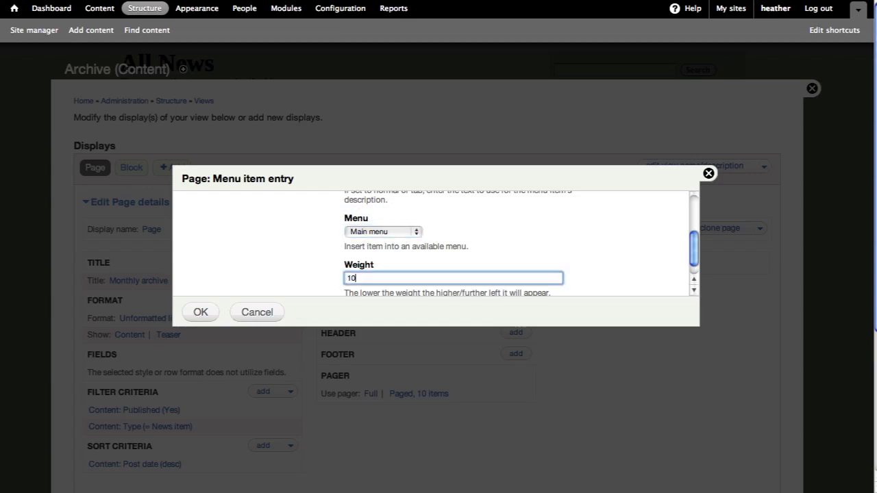
{"action": "left_click_drag", "start_coordinate": [694, 255], "coordinate": [693, 267]}
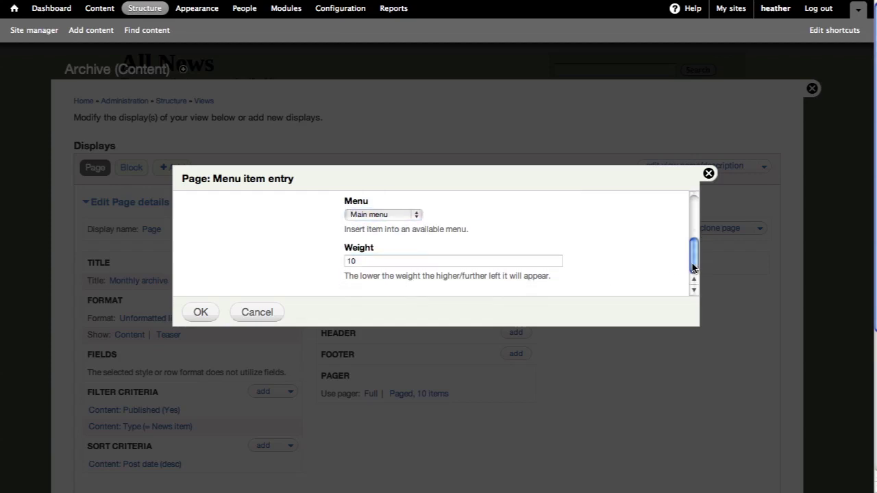
{"action": "left_click", "coordinate": [204, 311]}
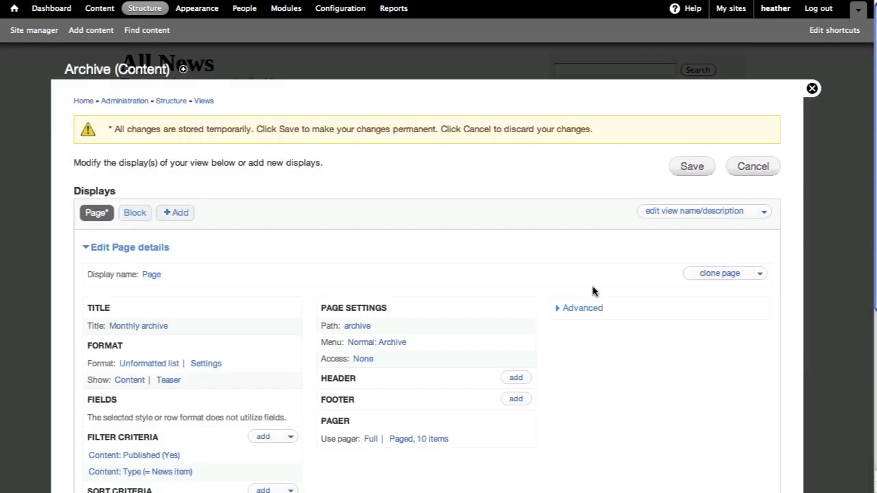
{"action": "left_click", "coordinate": [694, 167]}
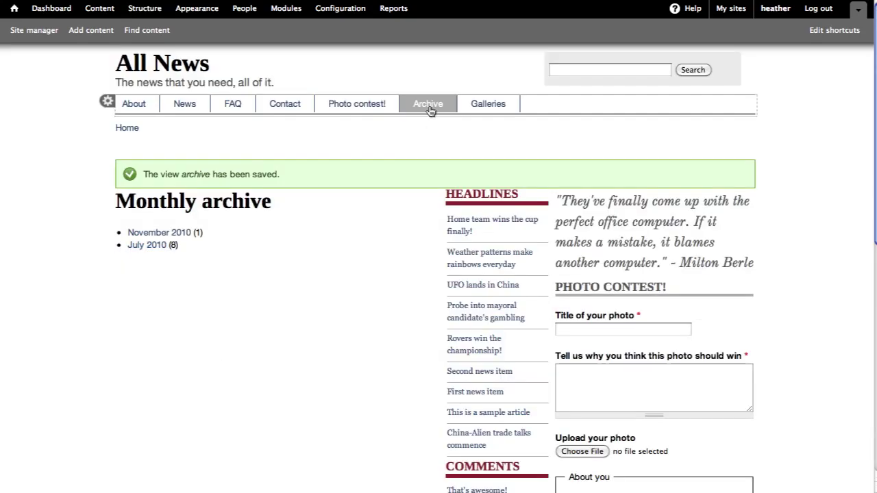
{"action": "key", "text": "alt+Left"}
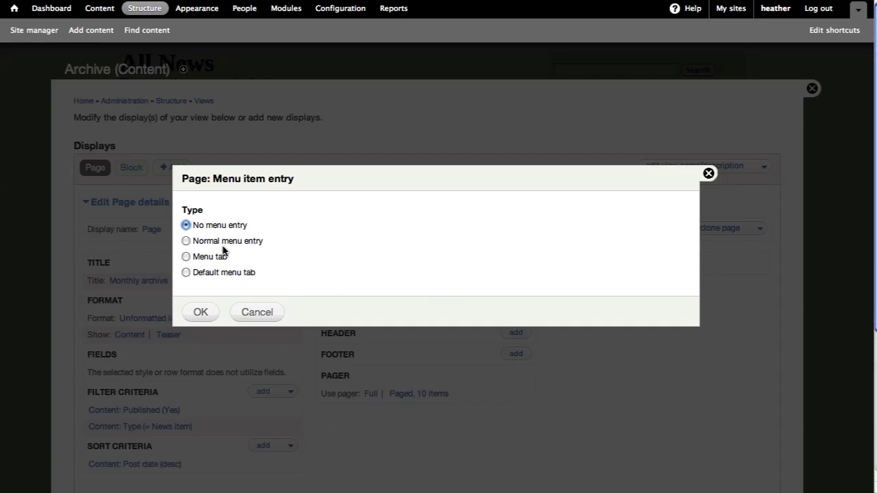
{"action": "left_click", "coordinate": [223, 243]}
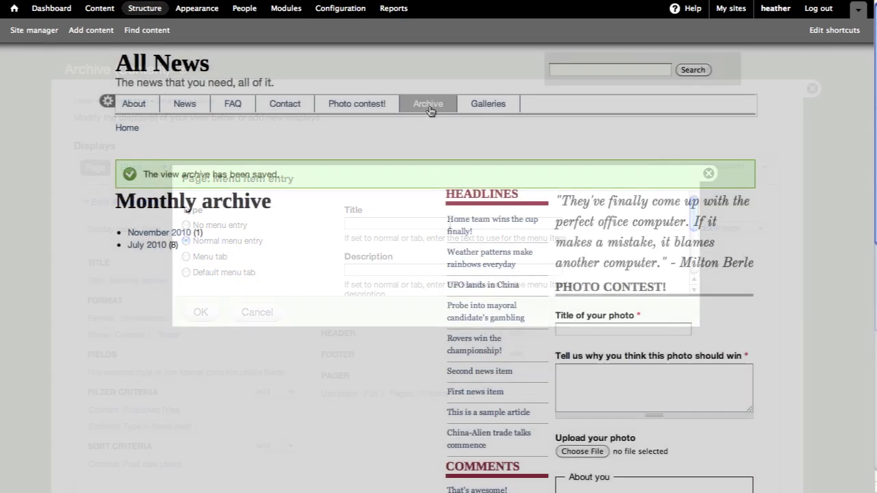